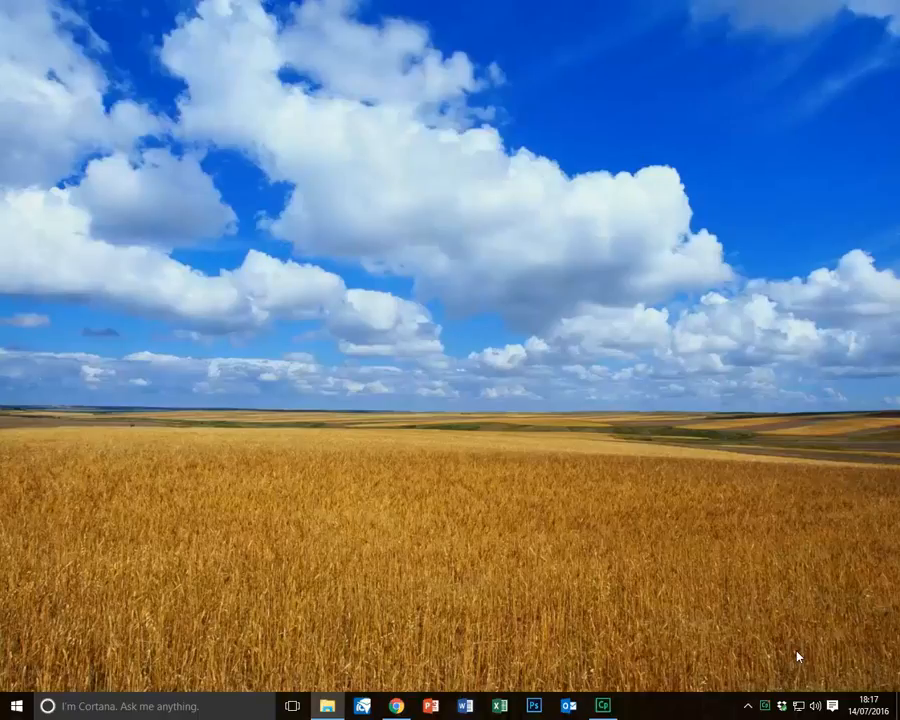
Open the OneDrive - Keybridge IT Solutions folder in File Explorer and look through its files and folders.
mouse_move(330, 708)
drag(898, 152, 403, 181)
click(653, 163)
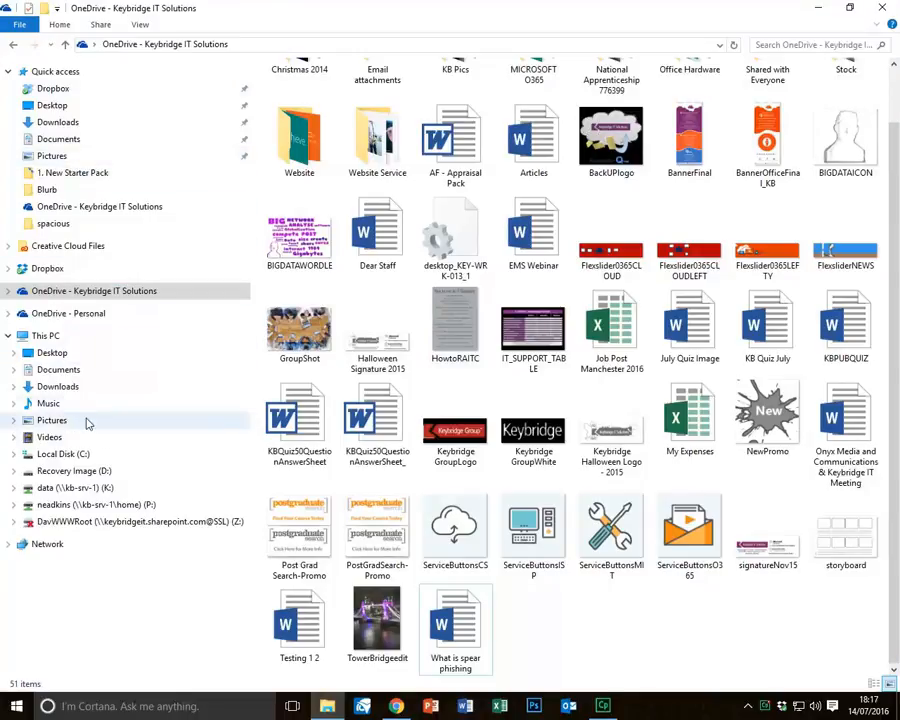
click(110, 299)
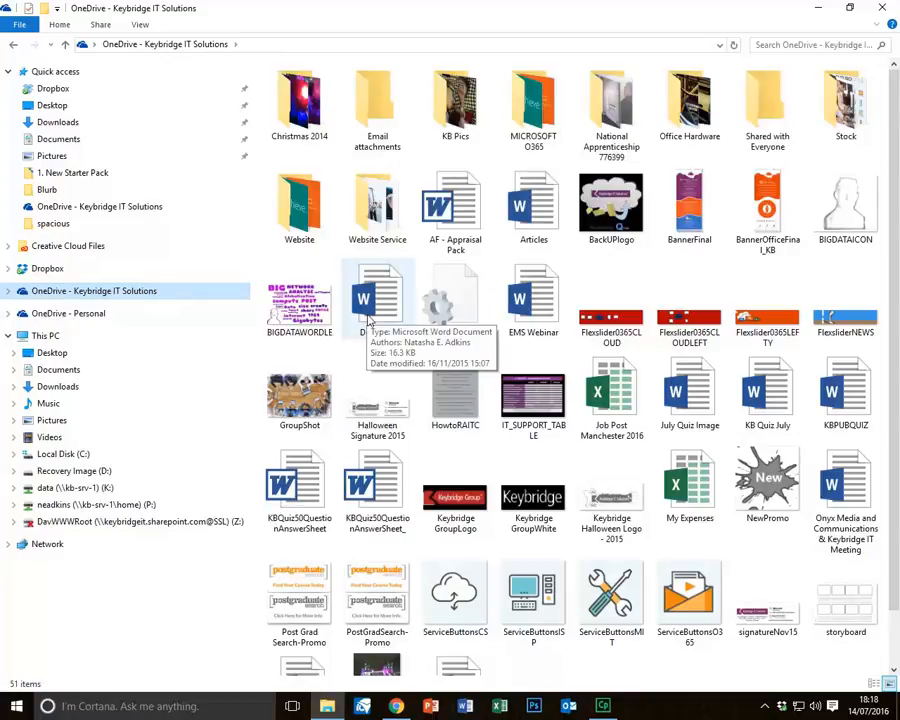
scroll(895, 367, down, 2)
scroll(895, 367, up, 2)
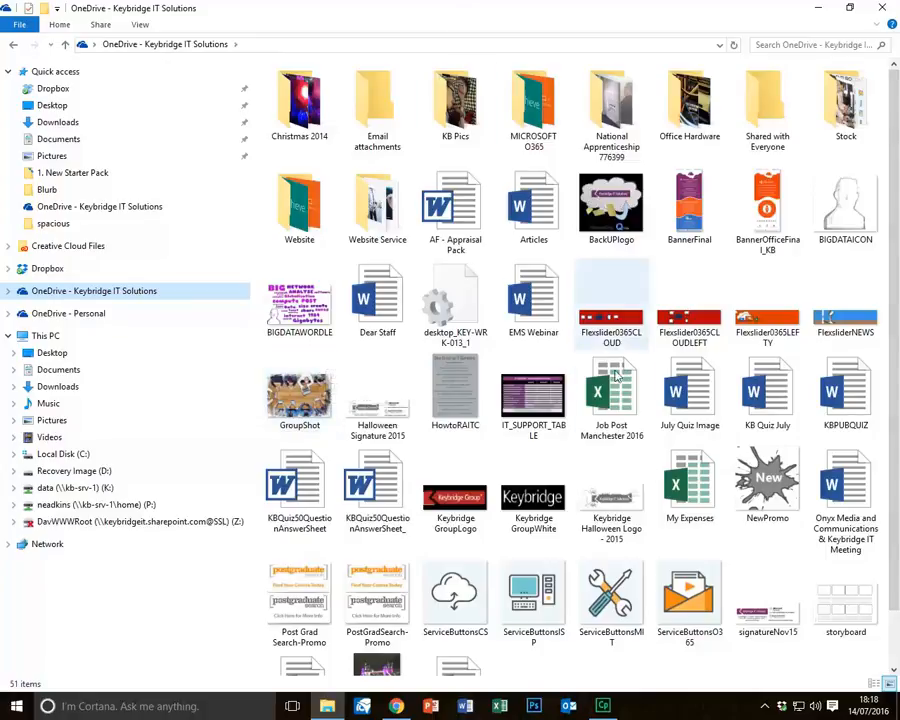
scroll(893, 291, down, 1)
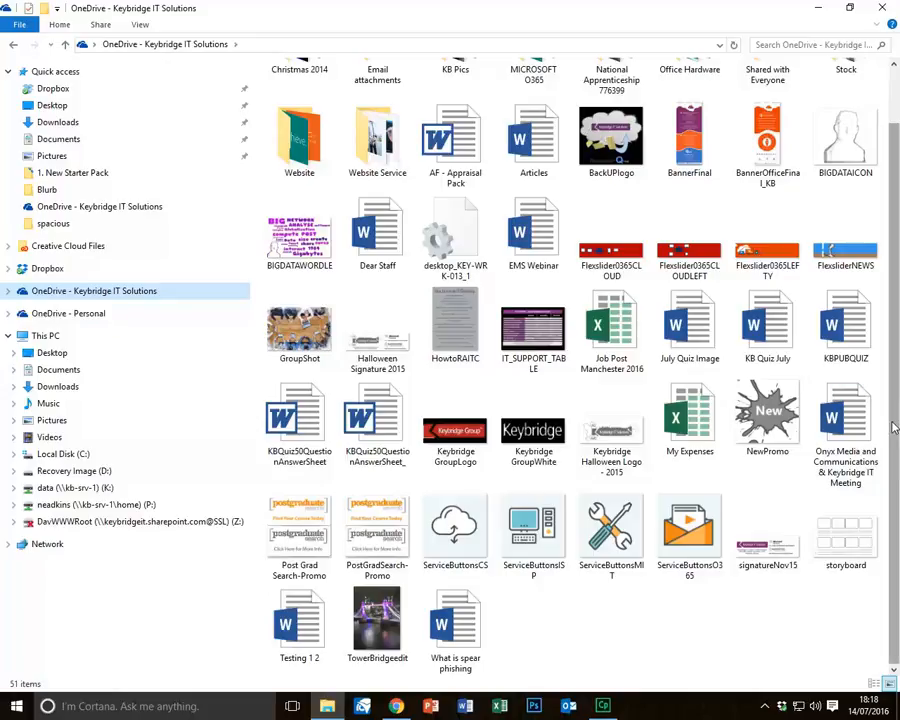
scroll(880, 424, up, 1)
mouse_move(868, 245)
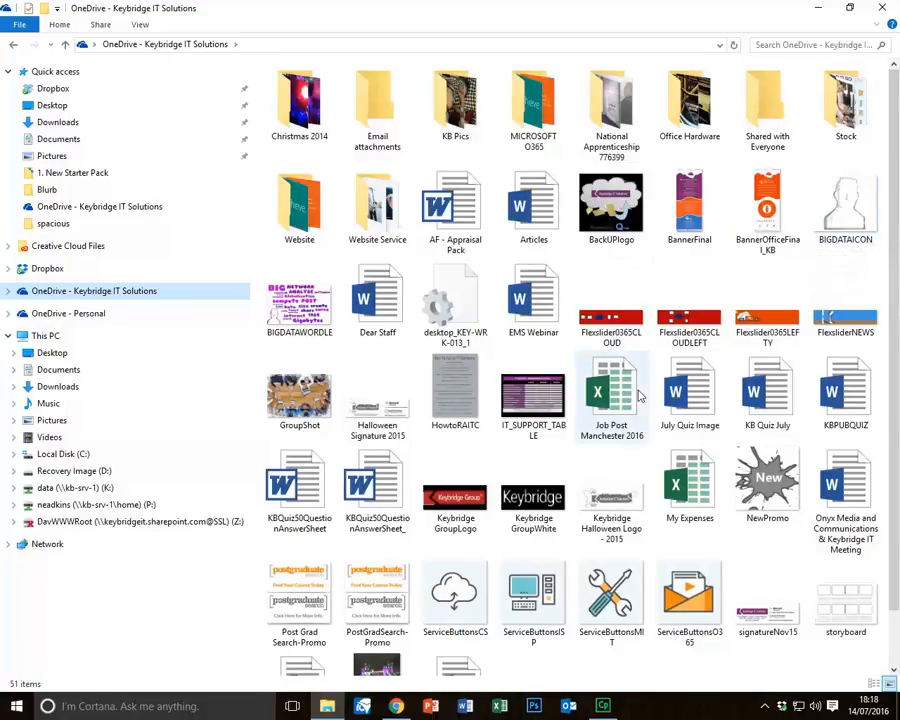
Open the Testing 1 2 document from the OneDrive folder in Word and maximise its window.
scroll(893, 390, down, 1)
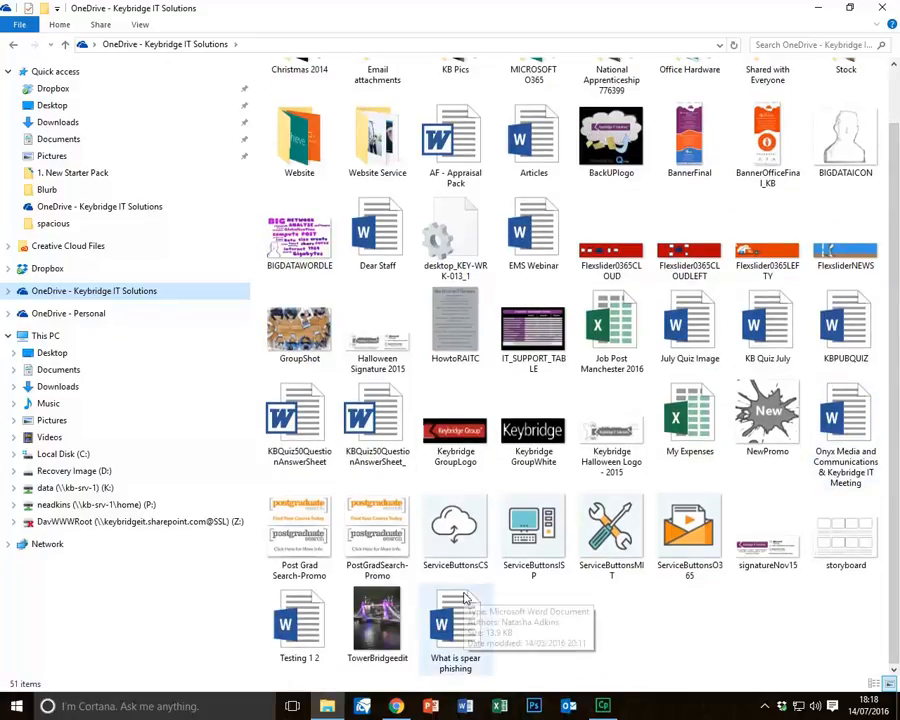
double_click(300, 630)
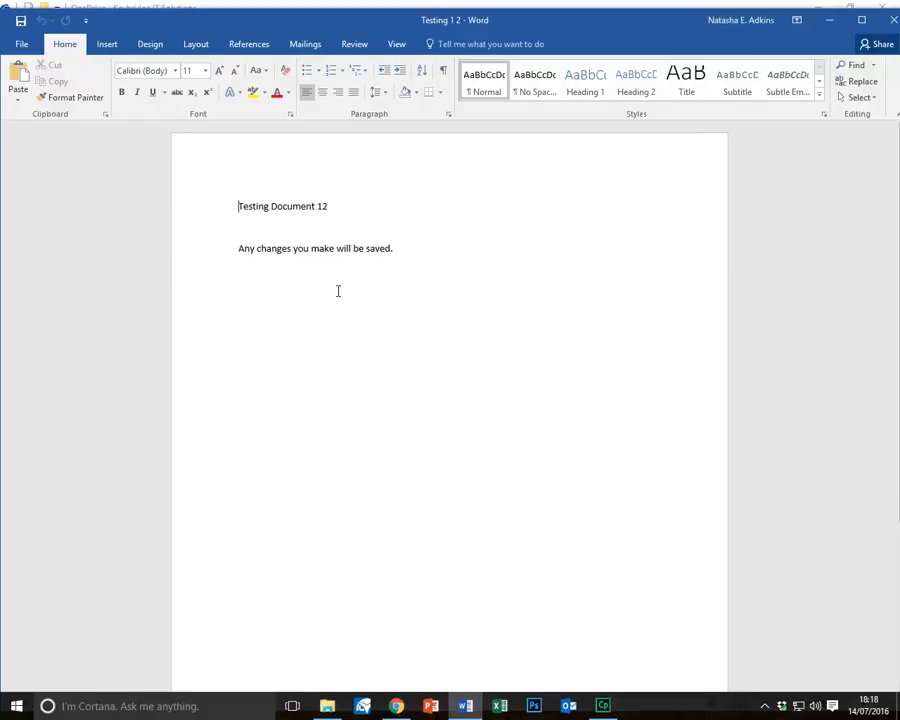
double_click(772, 14)
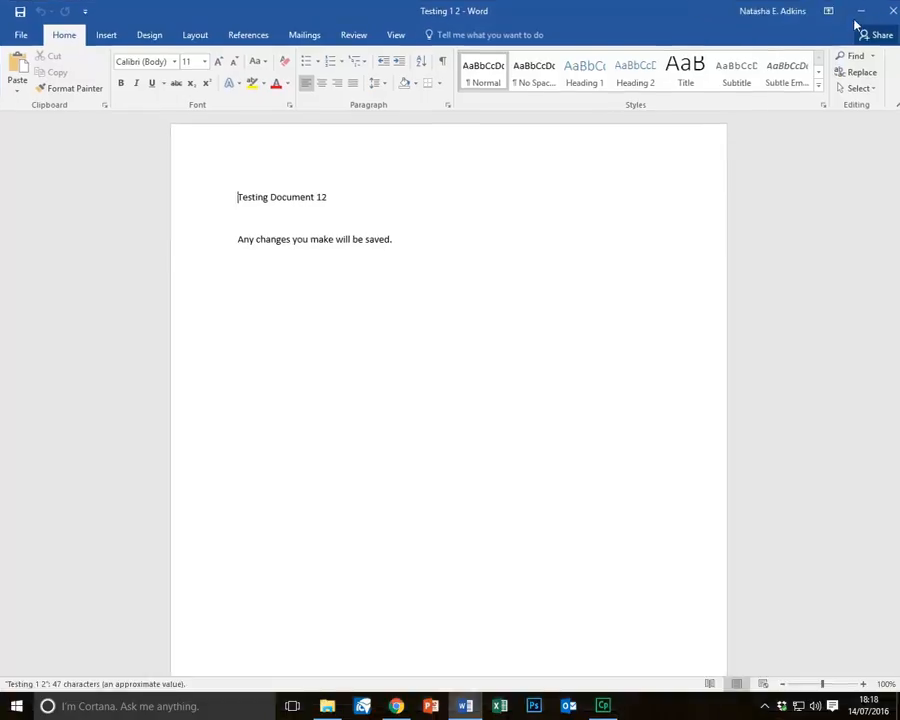
Add the line "Save these changes" below the last sentence of the document and save it.
click(424, 243)
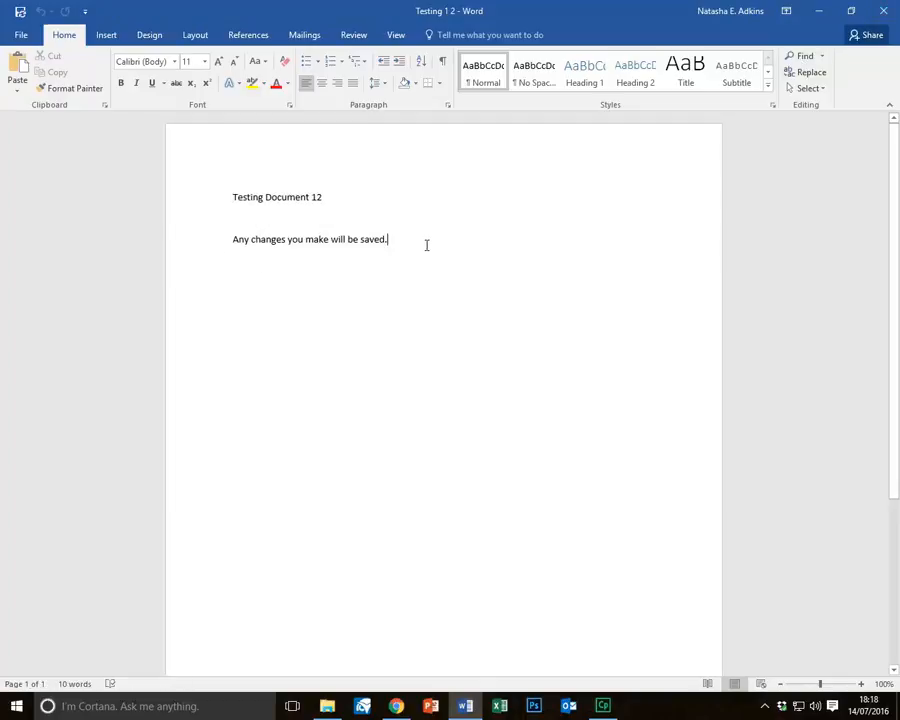
key(Return)
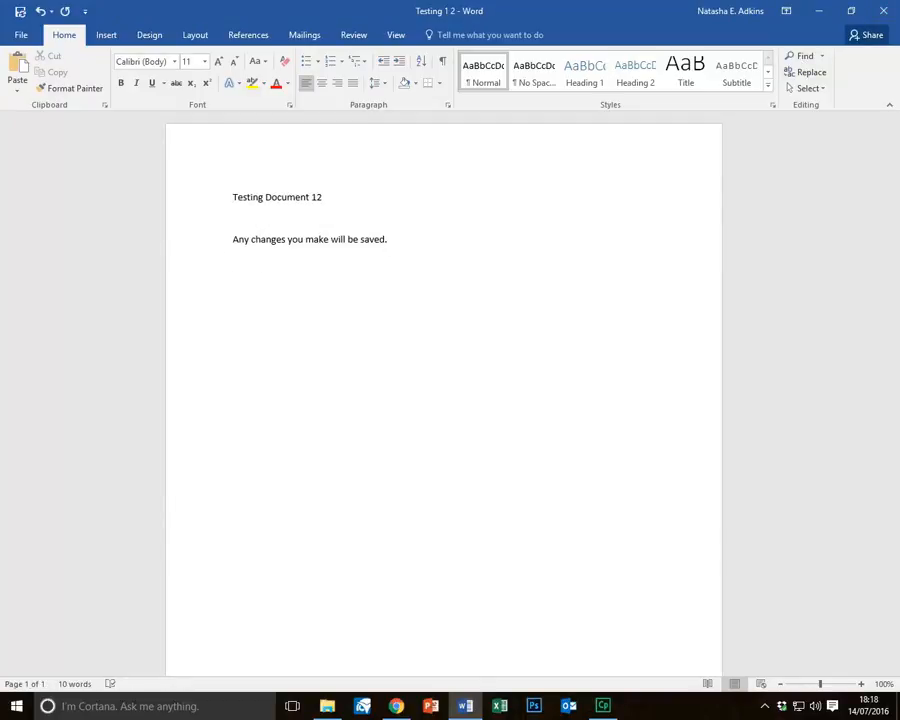
text(save these changes)
click(20, 14)
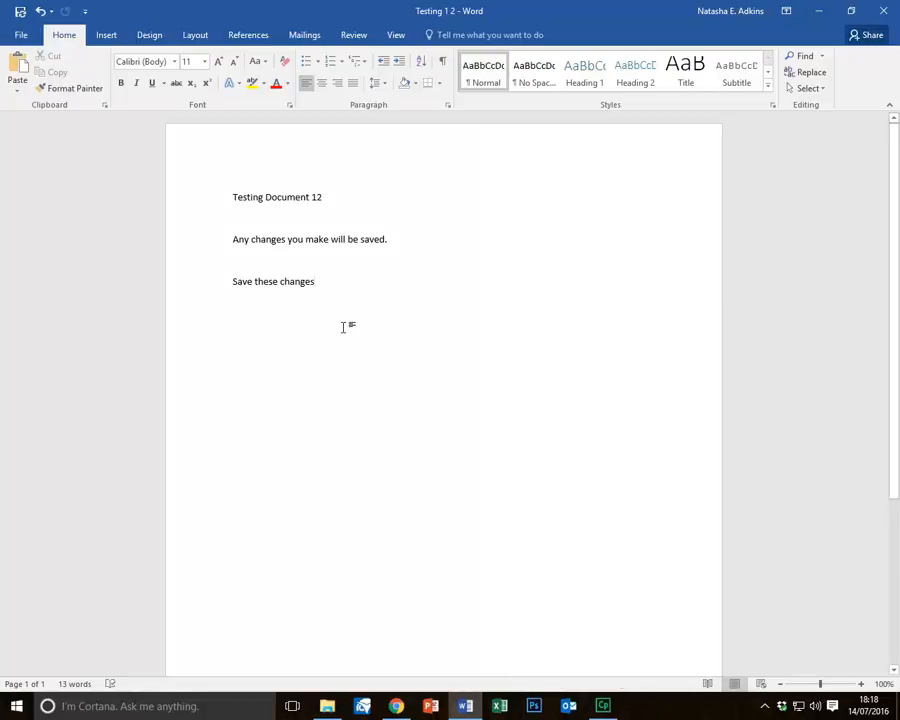
Save a copy of the document as Testing 1 2 in the Shared Documents folder of Sites - Keybridge IT Solutions.
click(21, 35)
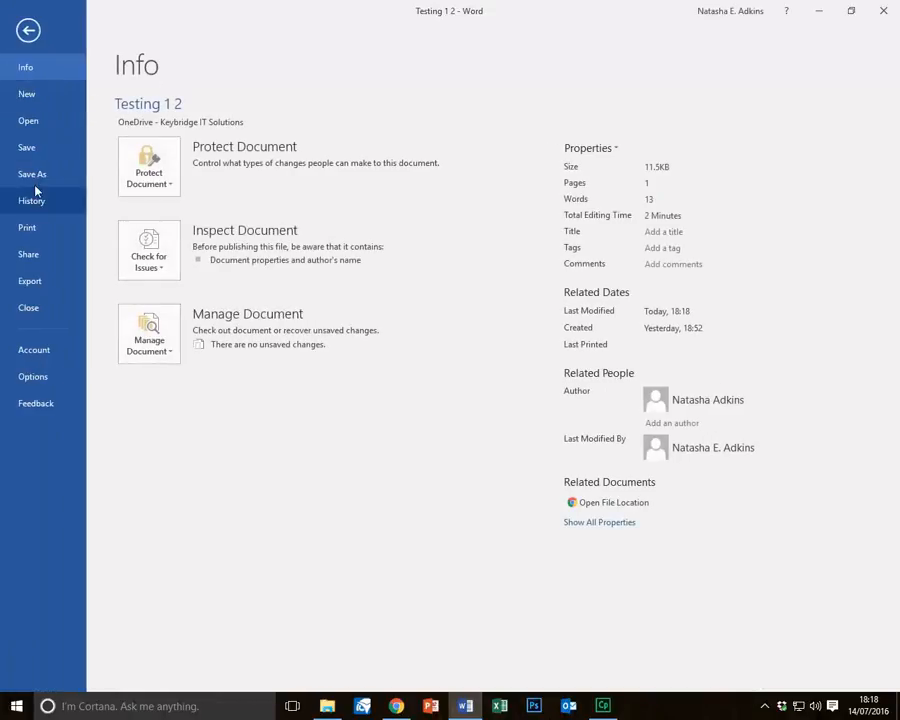
click(22, 176)
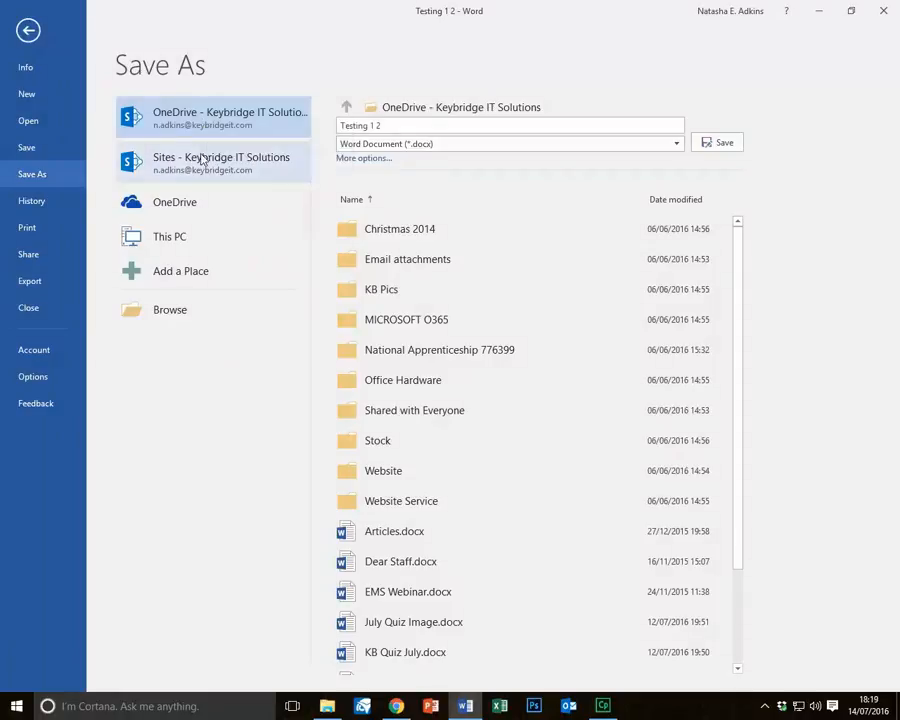
click(201, 157)
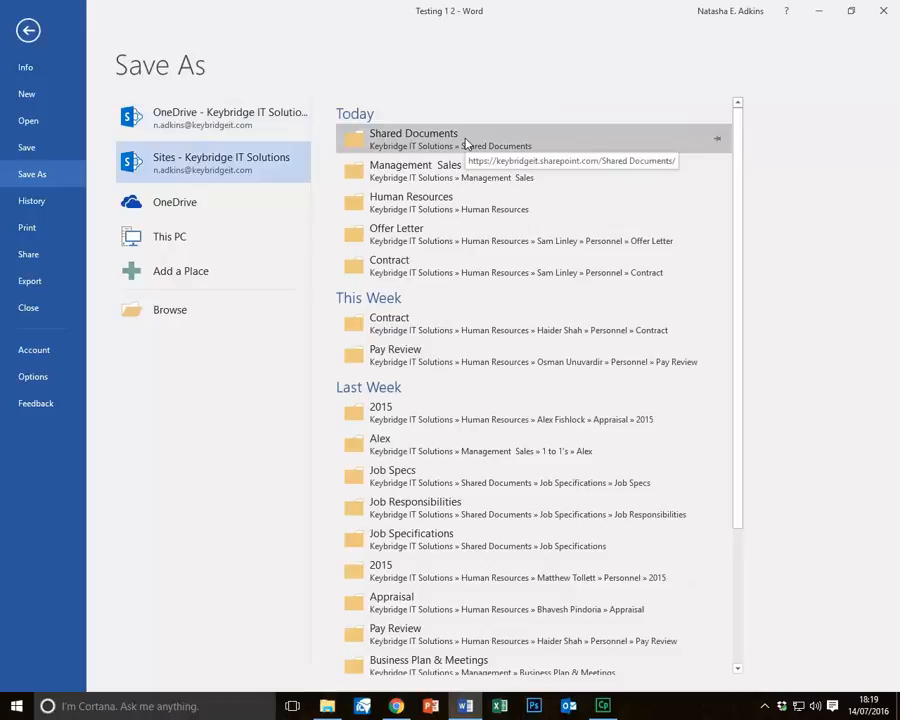
click(466, 144)
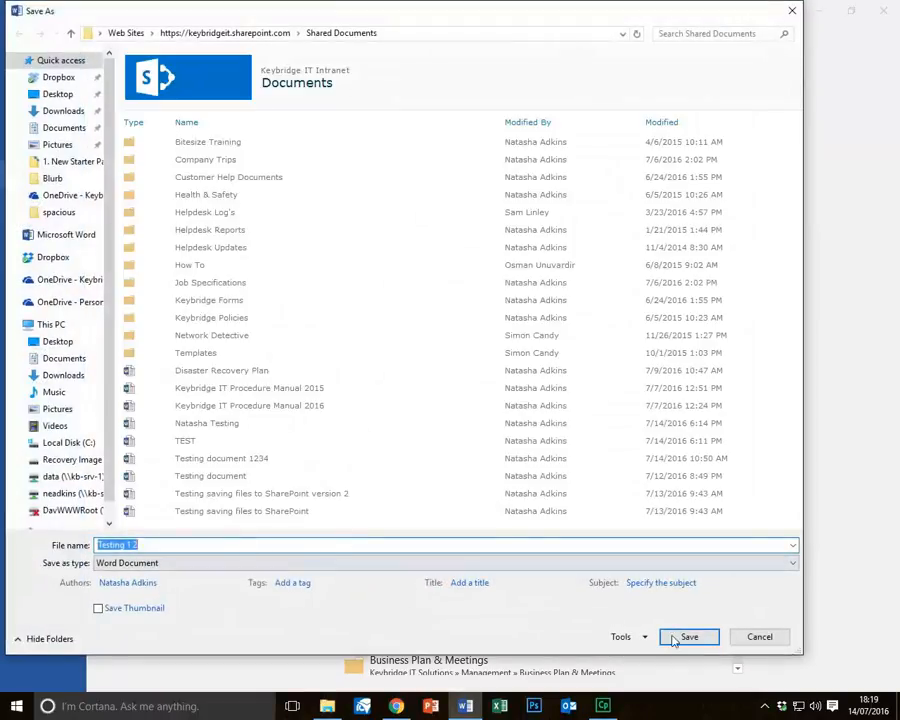
click(680, 646)
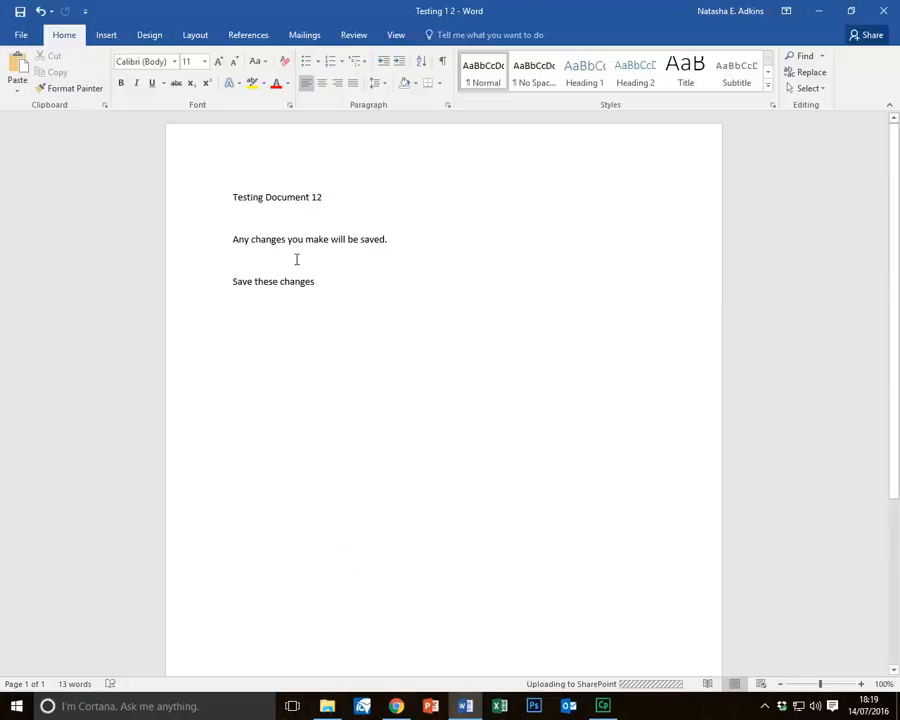
Share the document by email, sending it as an attachment.
click(17, 36)
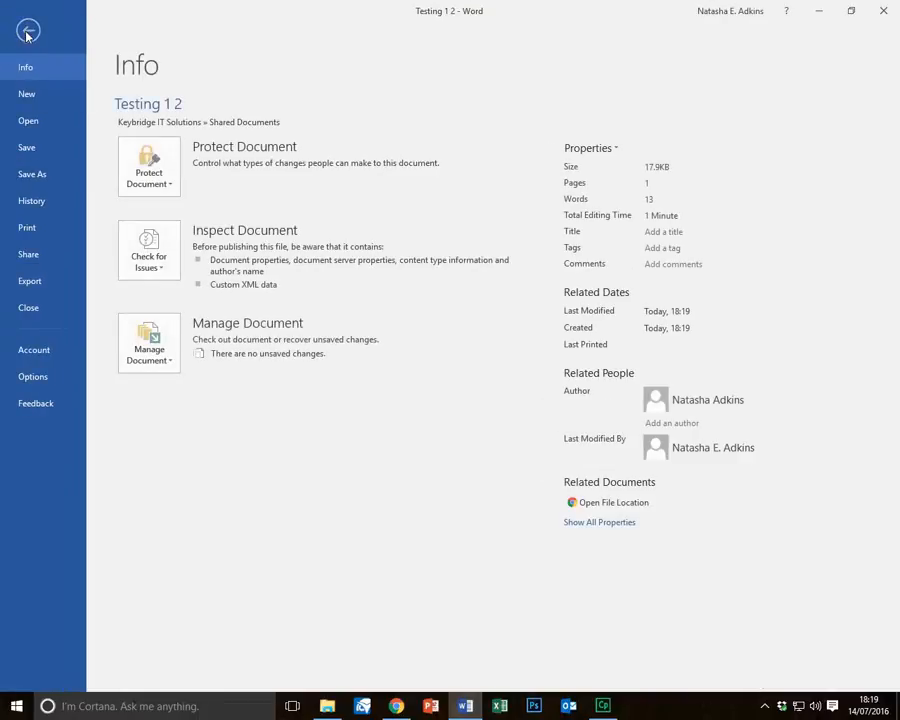
click(31, 258)
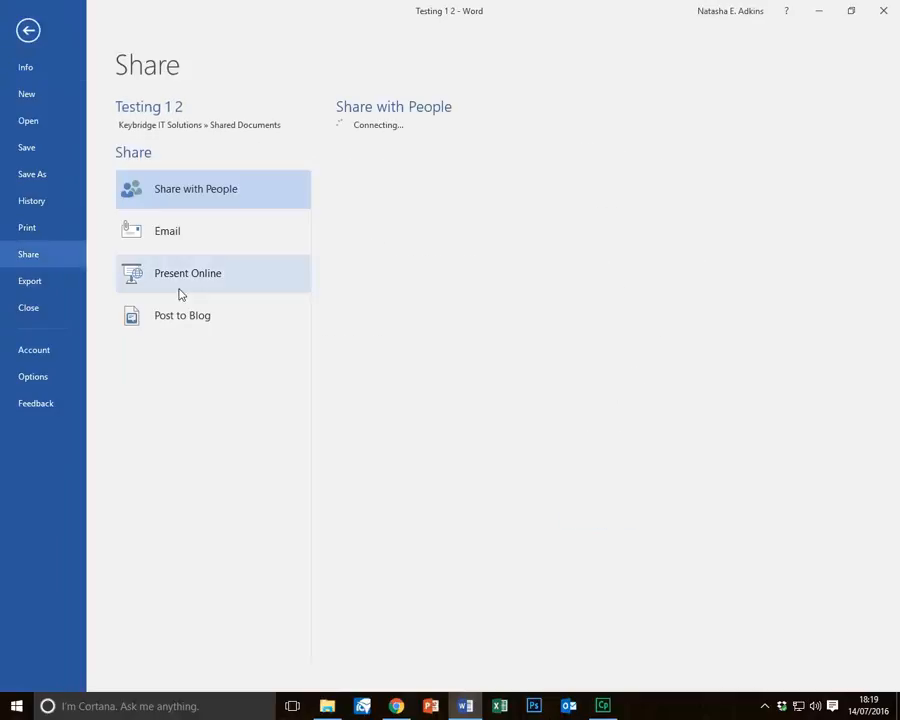
click(238, 238)
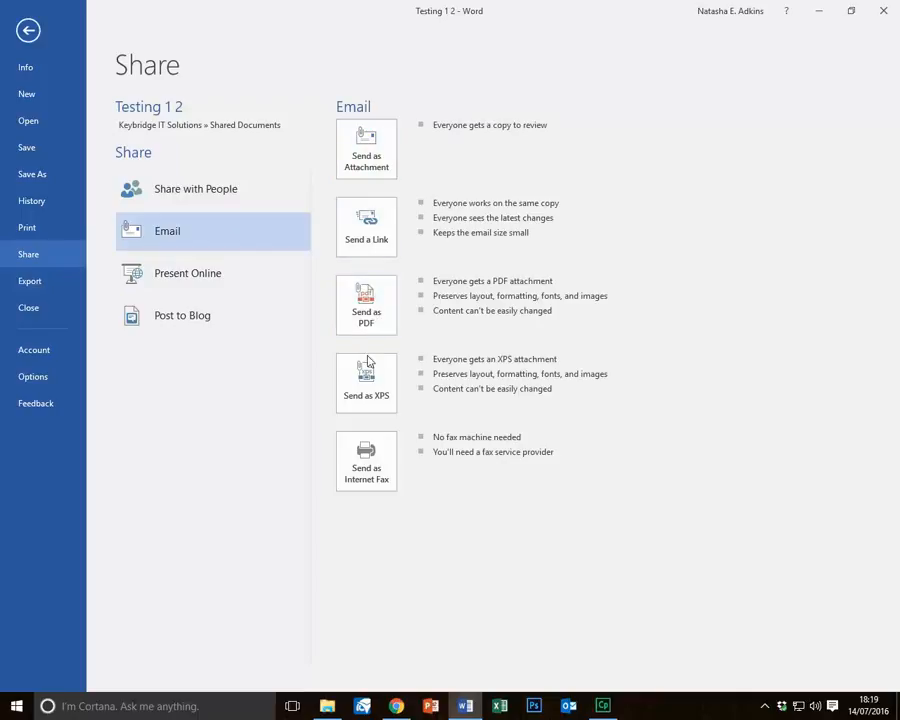
click(367, 172)
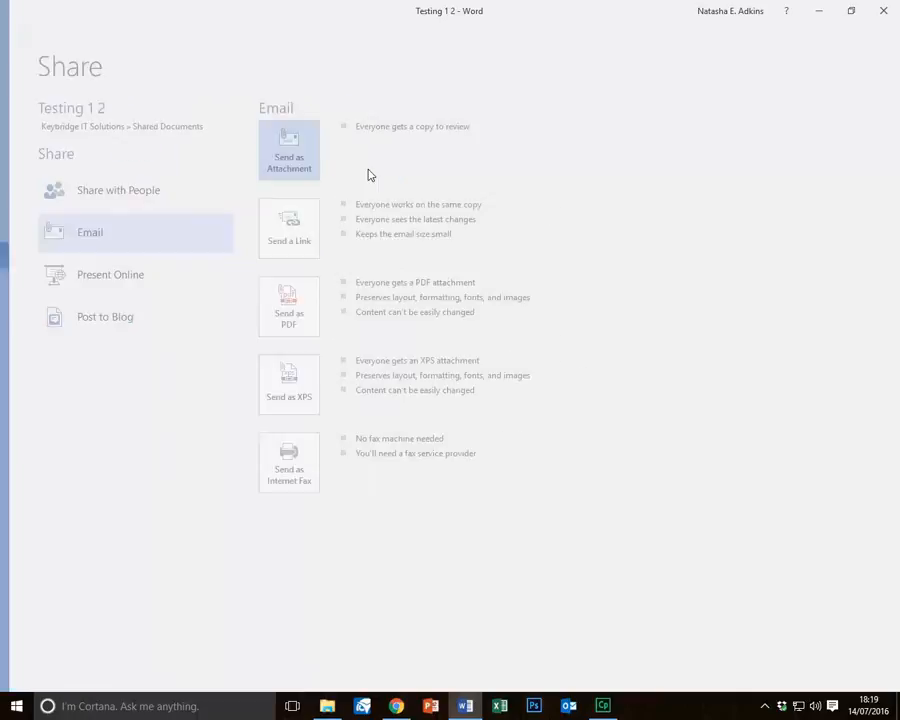
Address the message to the recipient's email address, write "blurb" as the body text and send it.
text(n.ad)
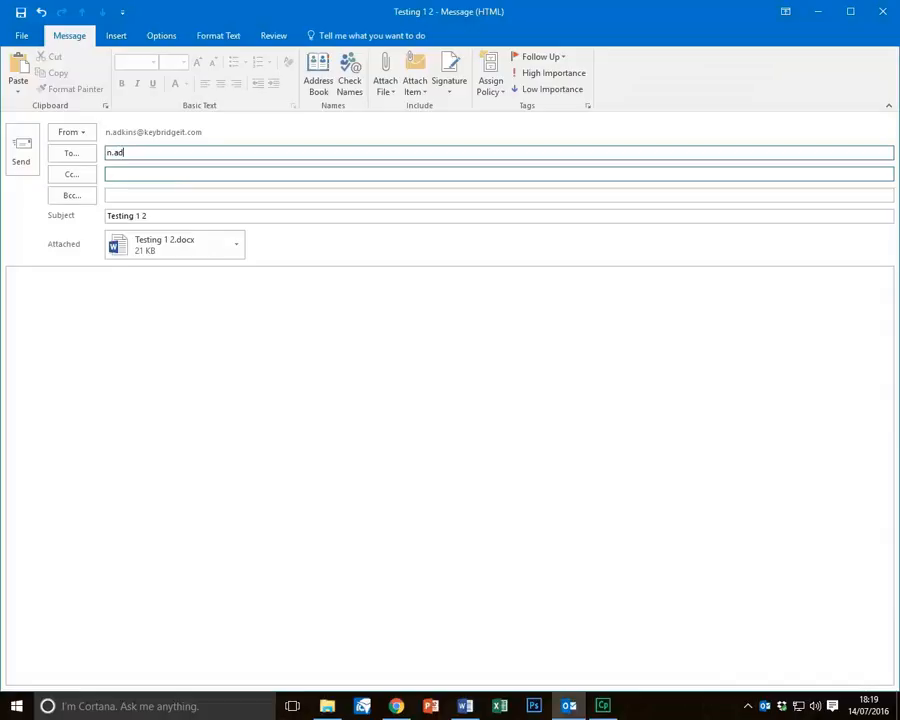
text(kin)
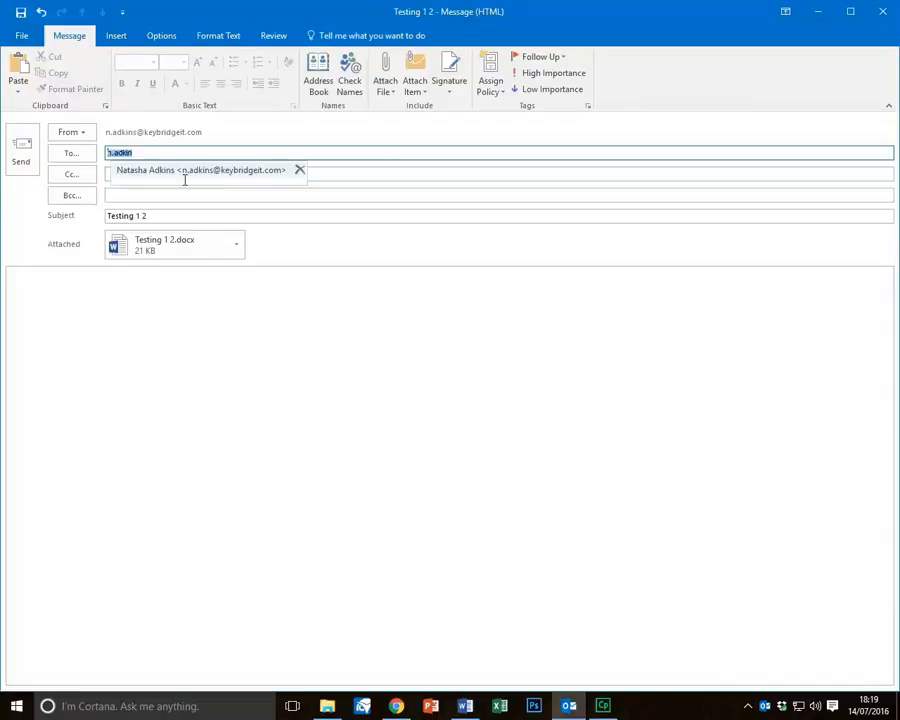
key(Return)
click(134, 284)
text(blurbn)
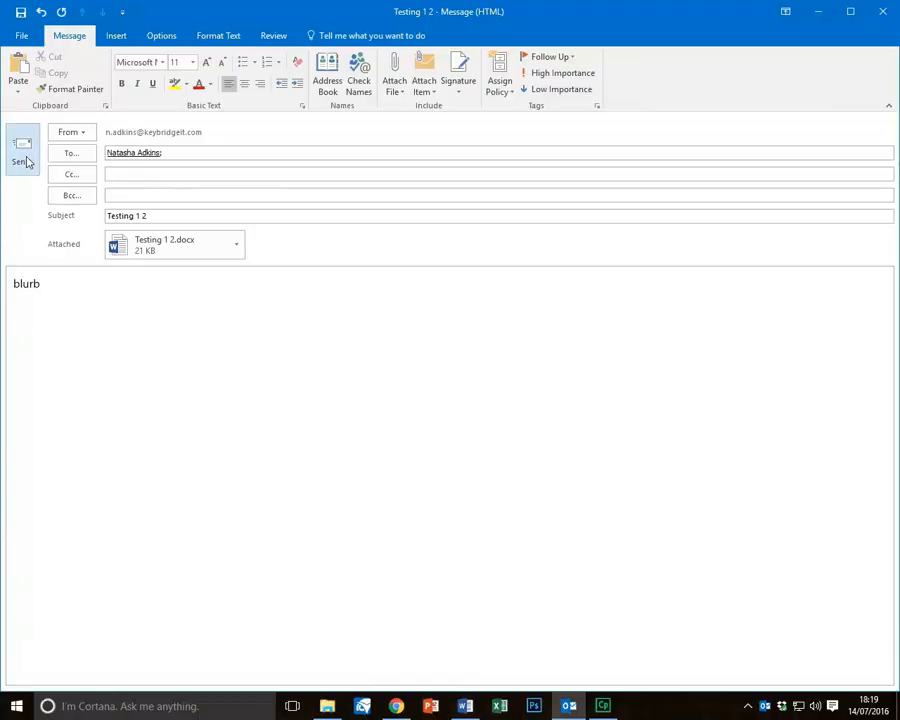
click(24, 158)
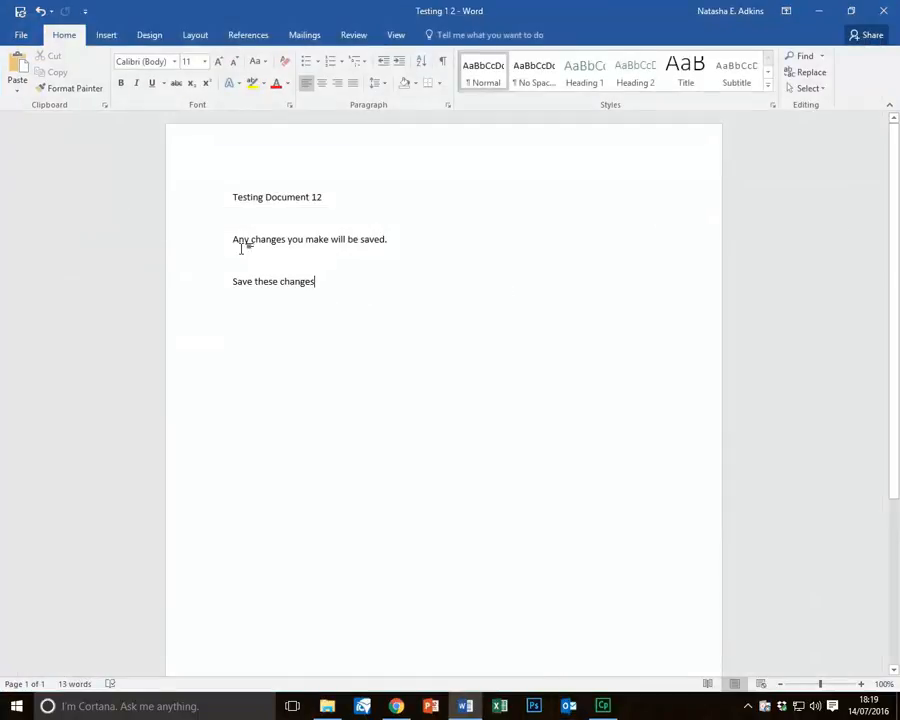
Close the Testing 1 2 document and minimise the OneDrive folder window.
key(ctrl+a)
click(886, 11)
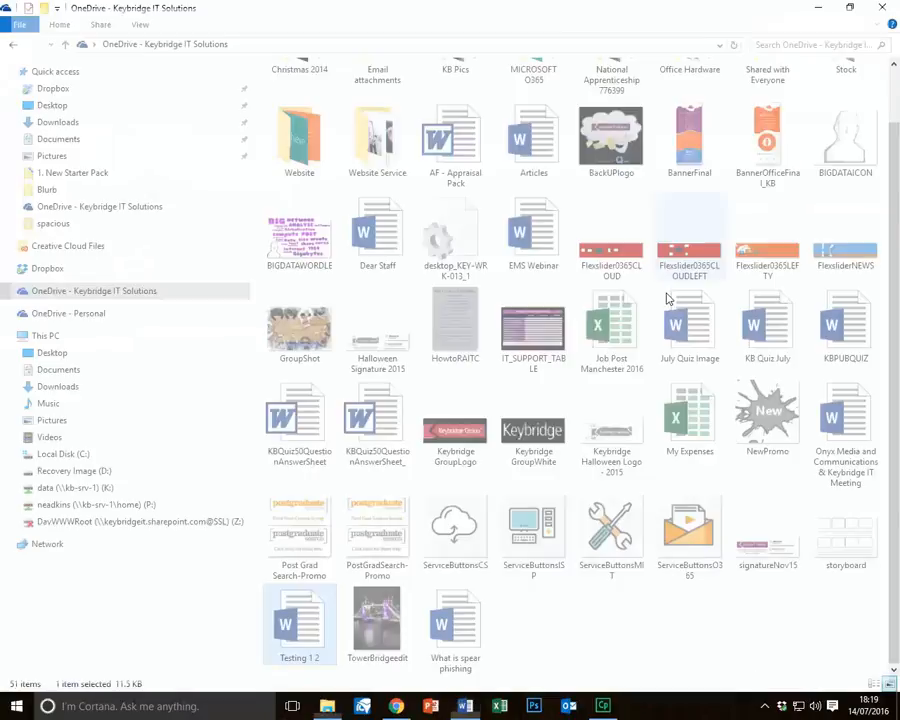
click(822, 10)
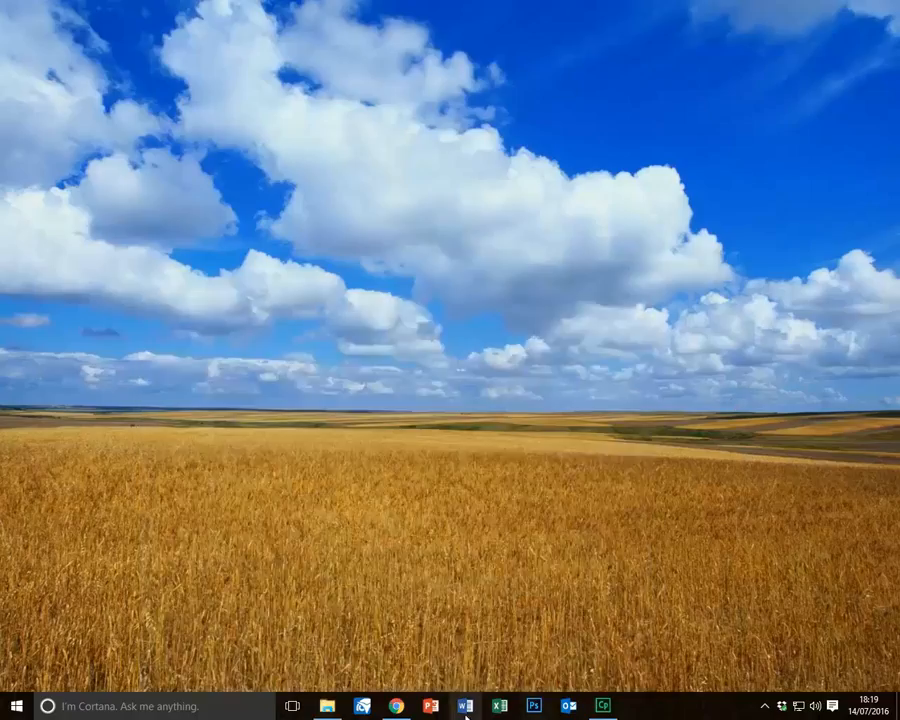
Start Word with a blank document, maximise its window and enter the text "Testing here".
click(465, 706)
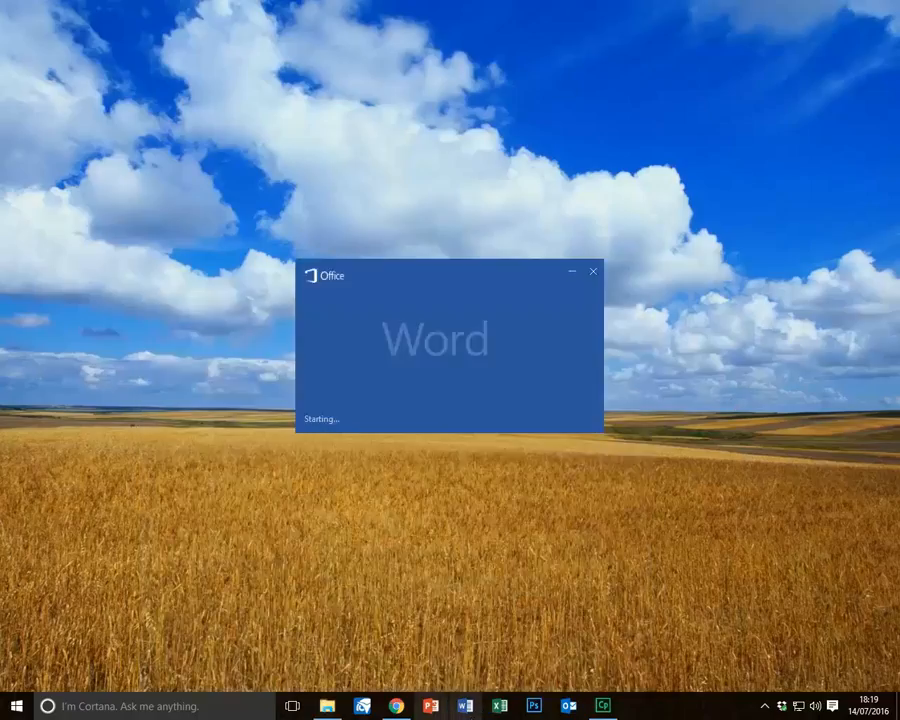
click(364, 187)
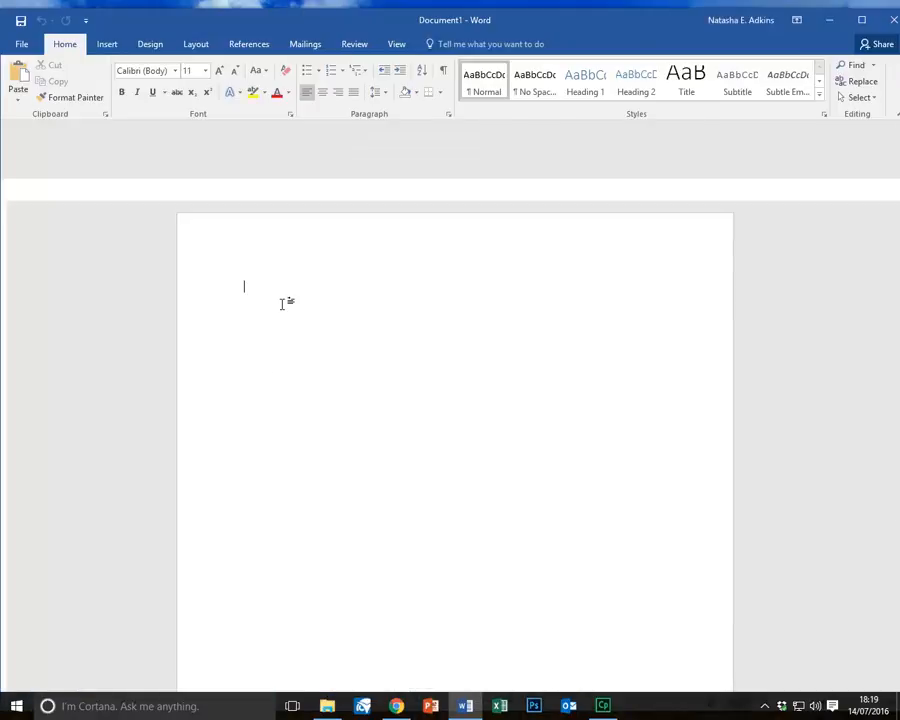
click(864, 20)
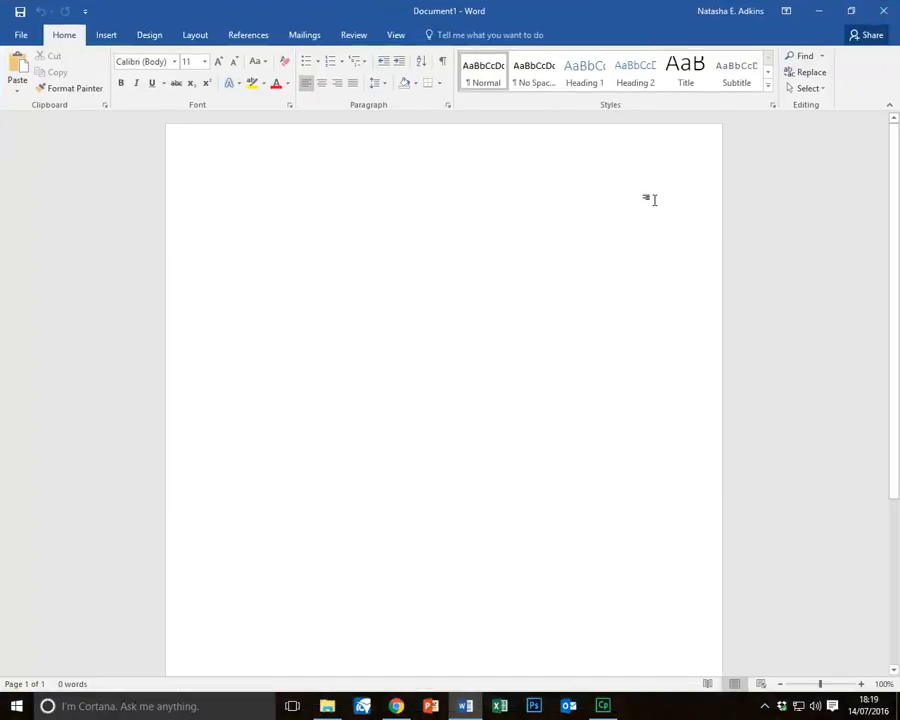
text(Testing here)
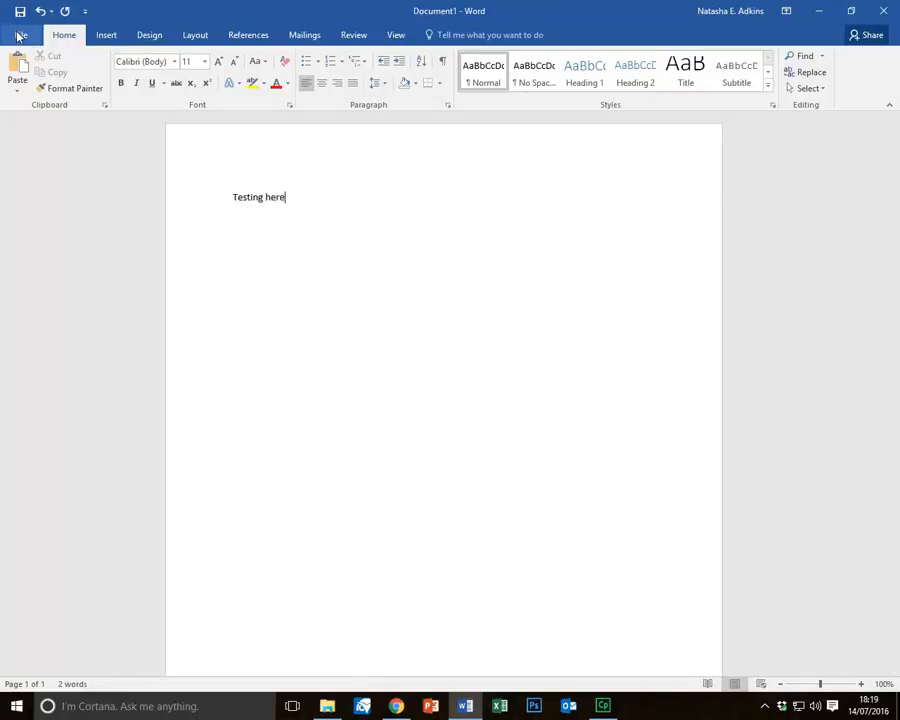
Save the new document as Testing in the OneDrive - Keybridge IT Solutions folder.
click(20, 36)
click(32, 174)
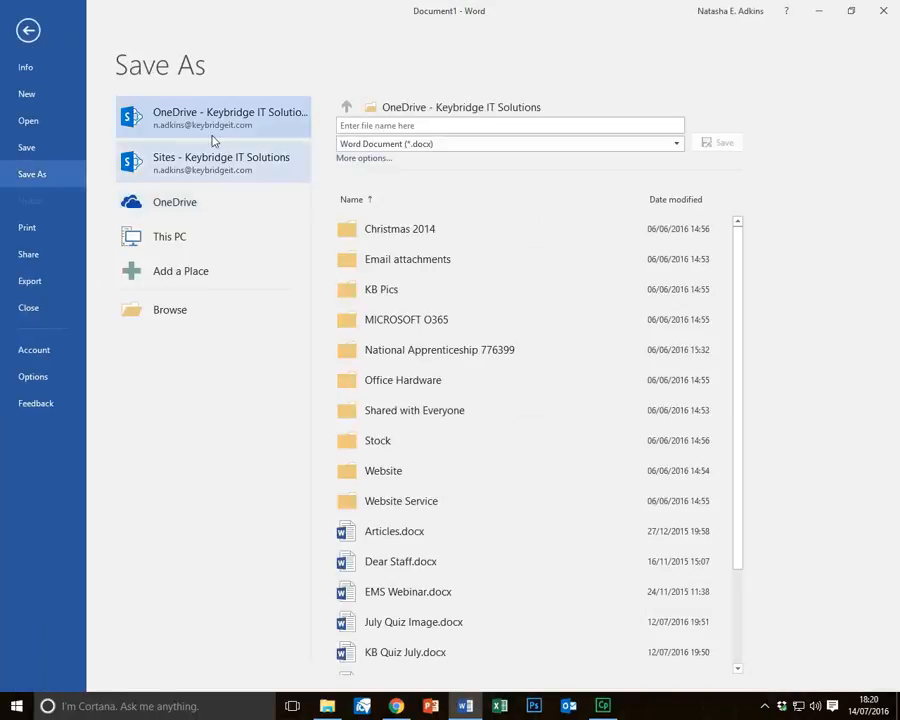
click(372, 128)
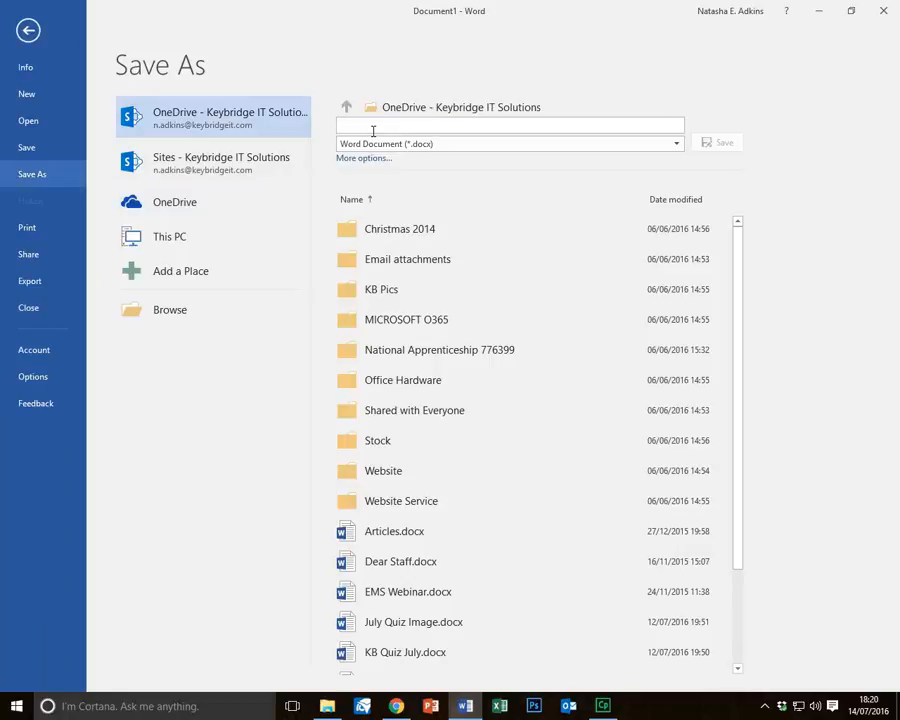
text(Testing)
click(716, 142)
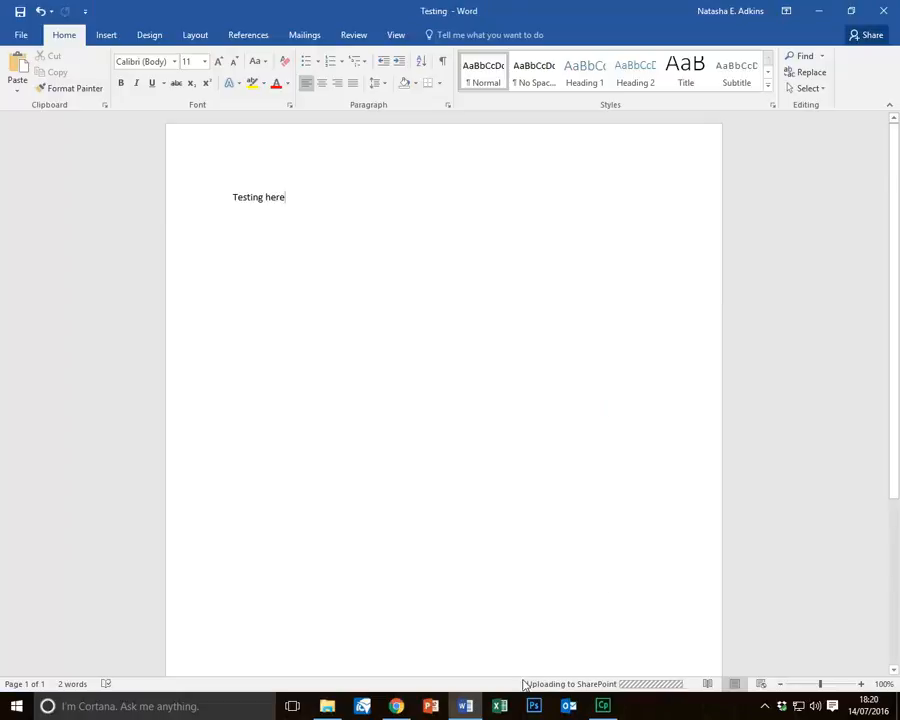
Minimise Word and switch to File Explorer to check the OneDrive folder for the Testing document.
click(819, 11)
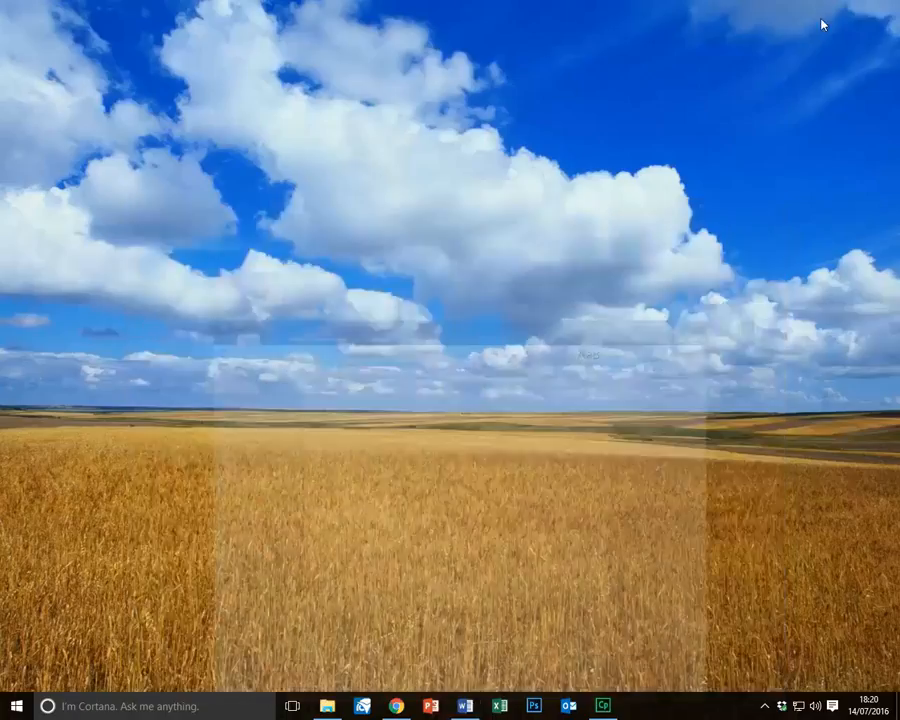
click(327, 706)
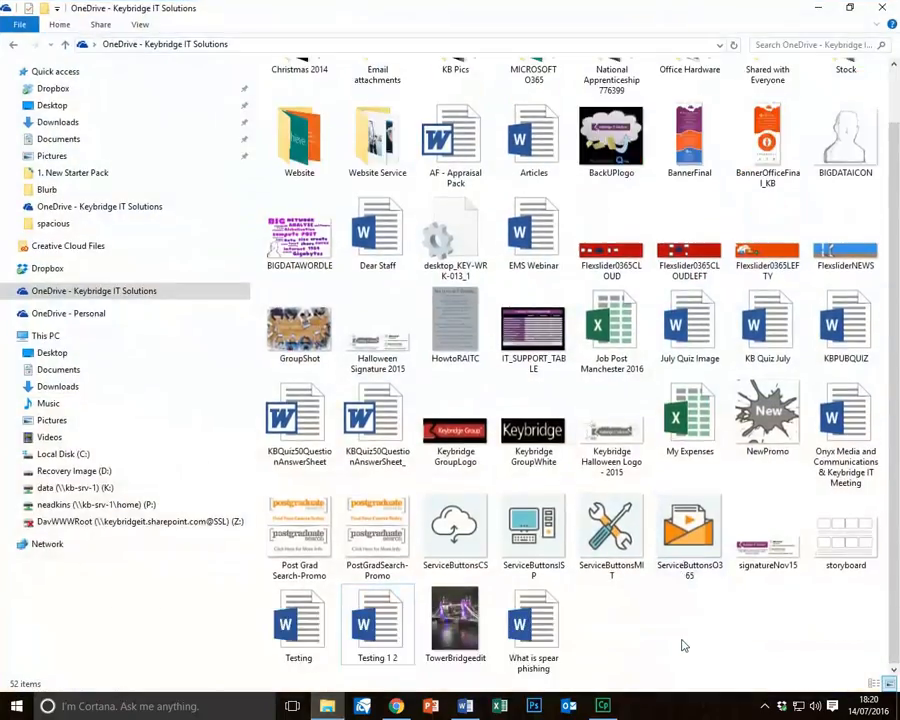
Examine the Testing and Testing 1 2 documents and look through the other files and folders in the OneDrive - Keybridge IT Solutions folder.
click(673, 641)
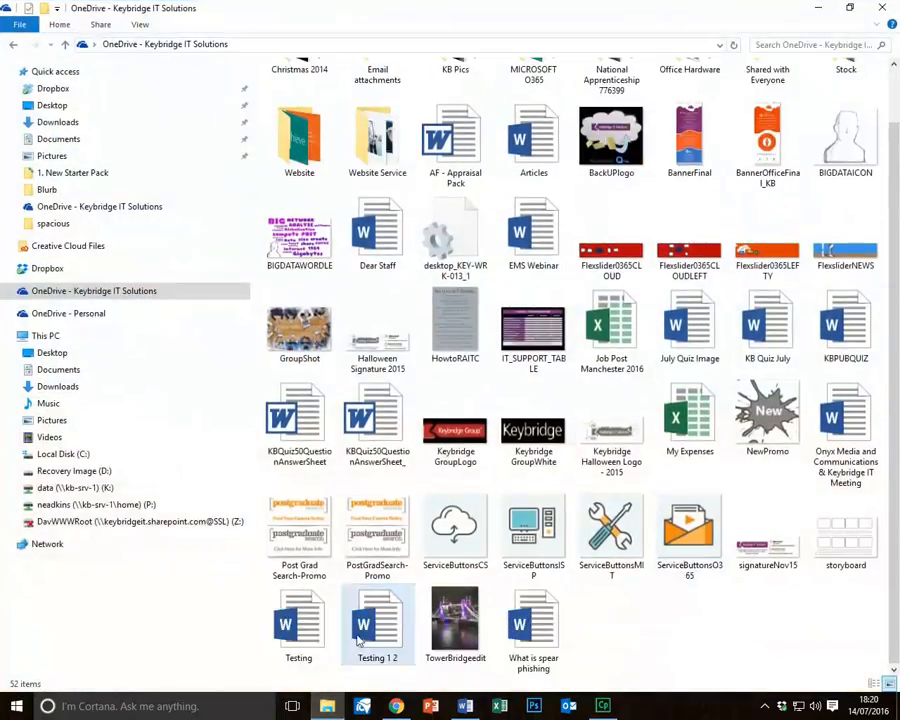
click(310, 643)
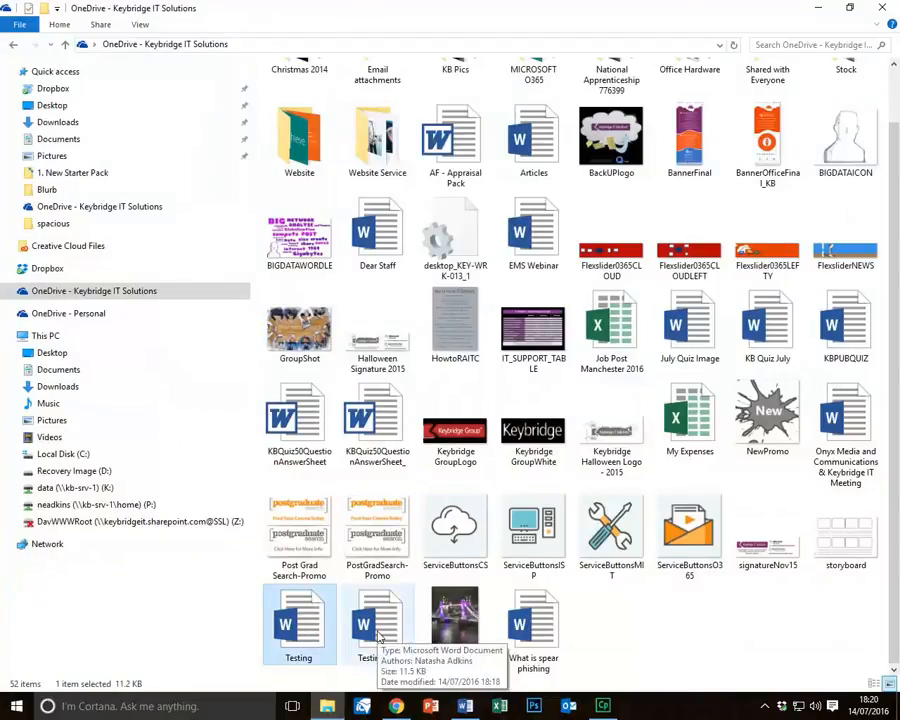
click(678, 615)
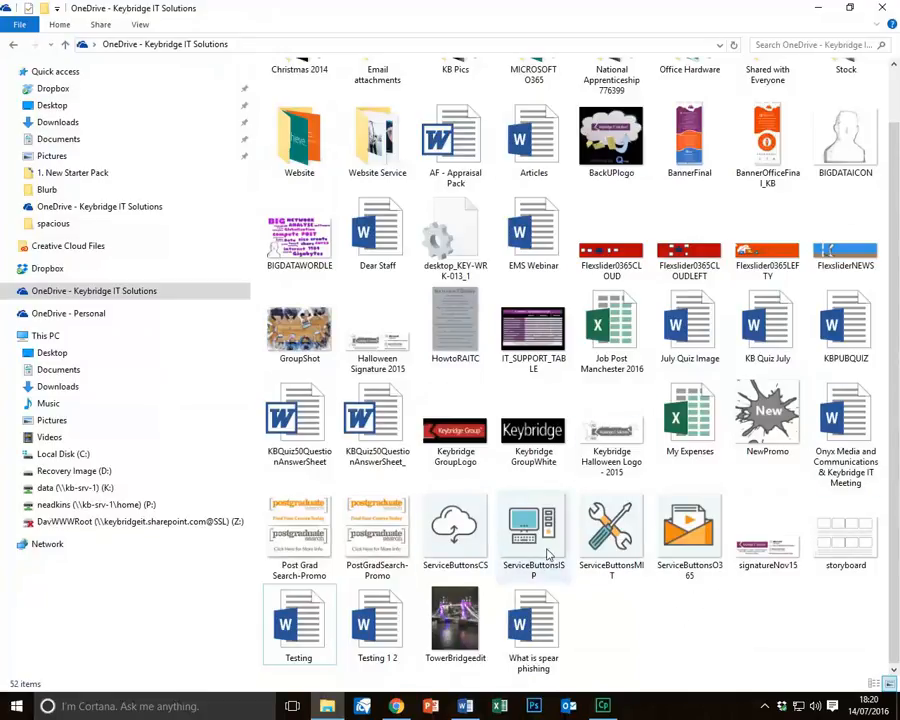
scroll(895, 527, up, 1)
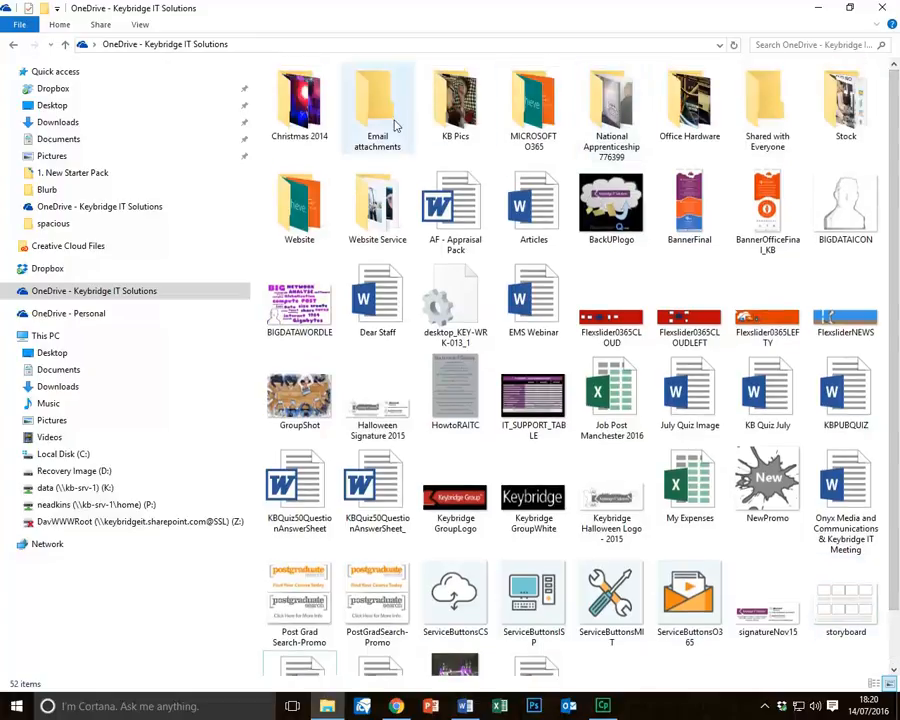
scroll(897, 218, down, 2)
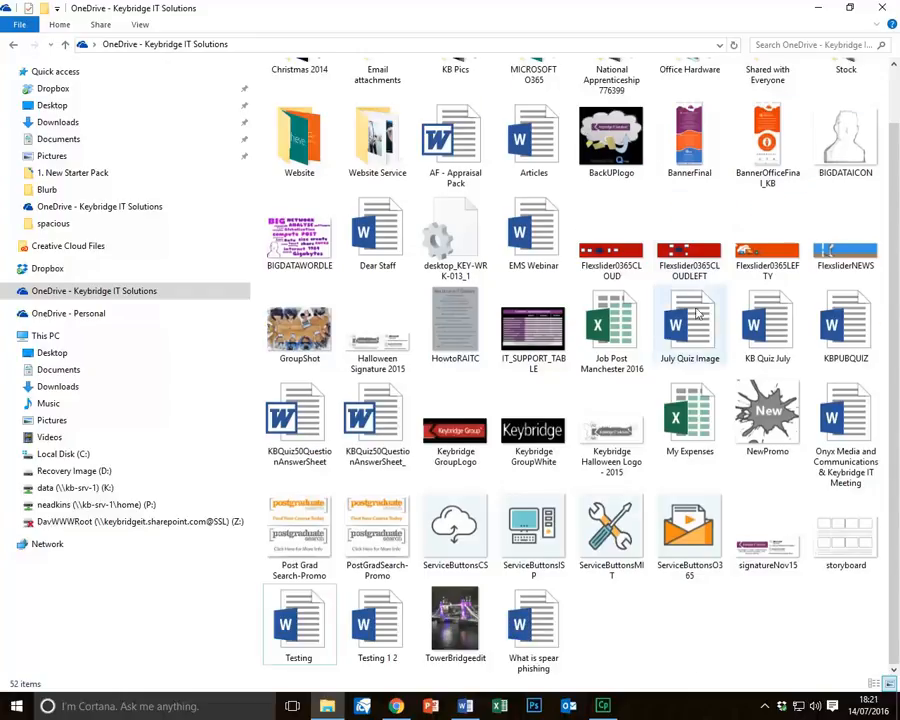
scroll(690, 330, up, 1)
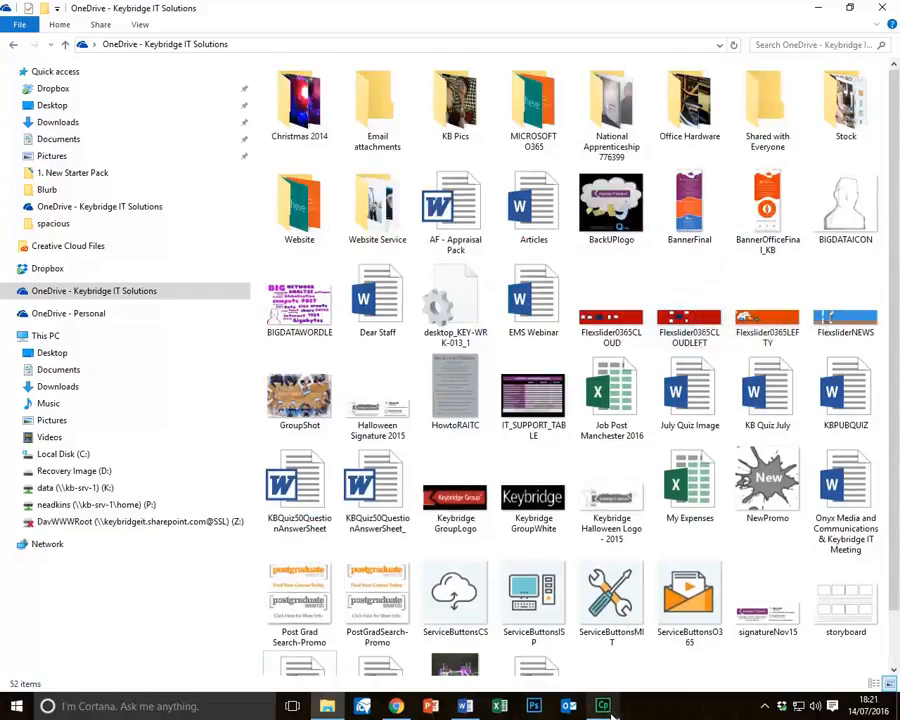
mouse_move(602, 706)
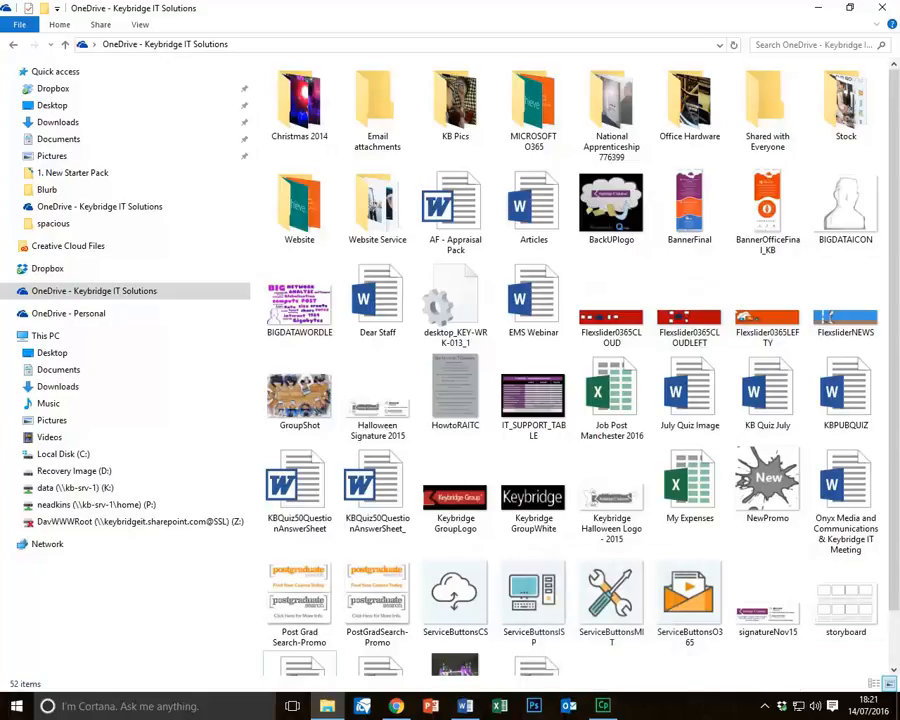
scroll(893, 556, down, 1)
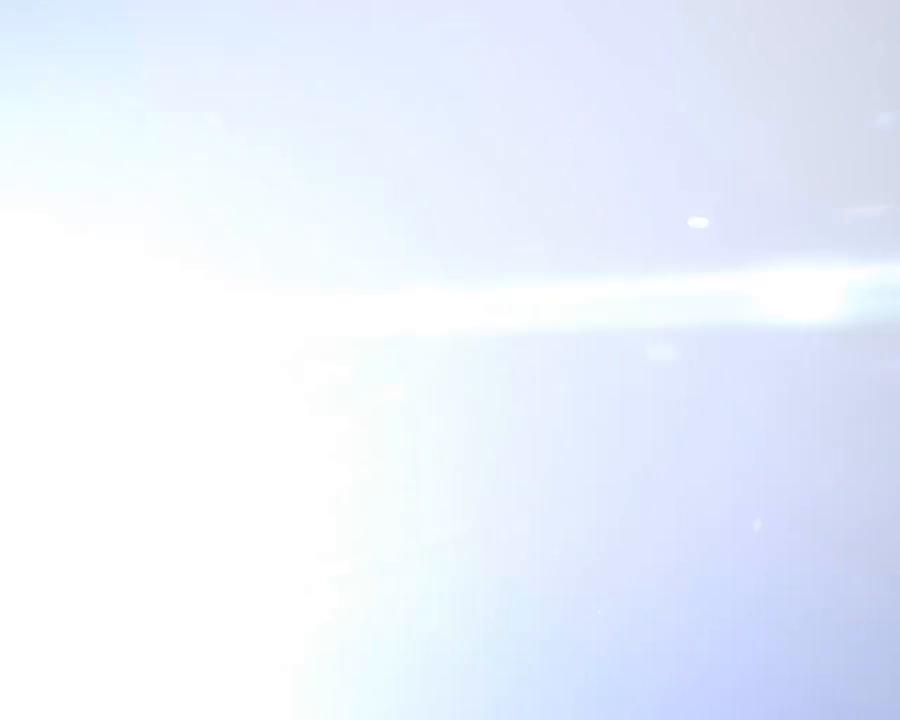